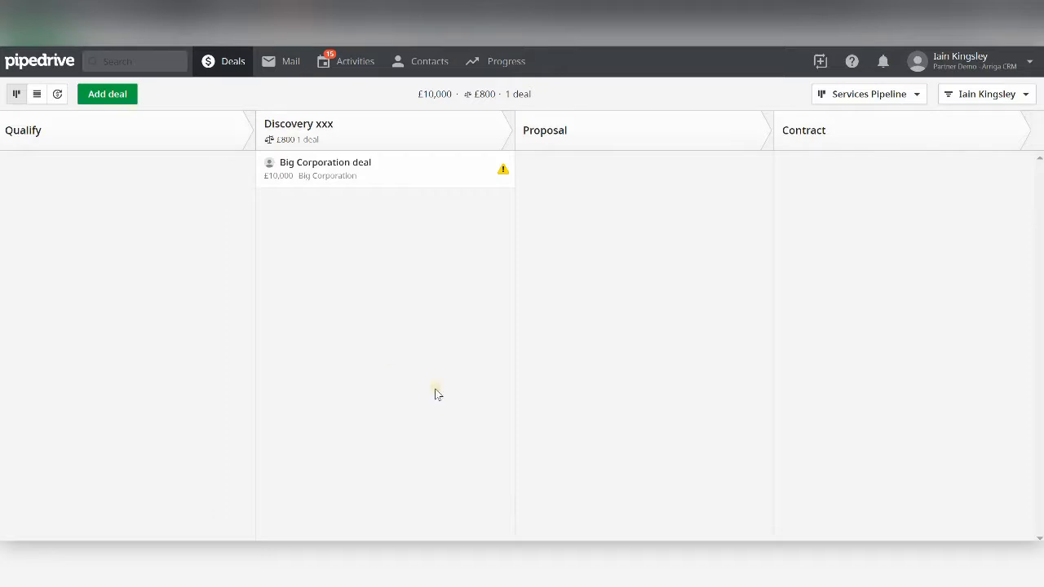
Open the data import tool in the settings and start an import from a spreadsheet
click(995, 69)
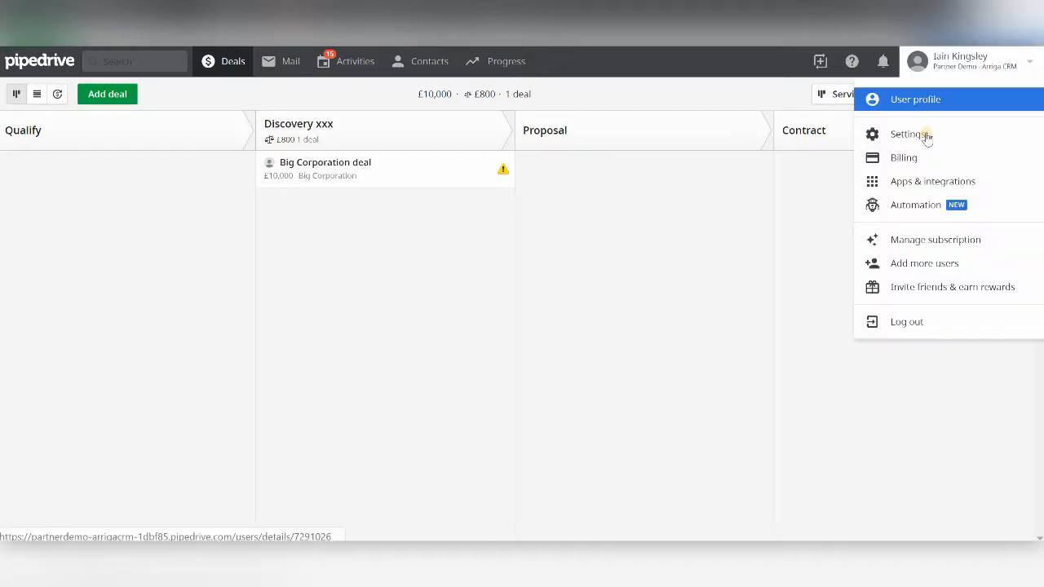
click(926, 136)
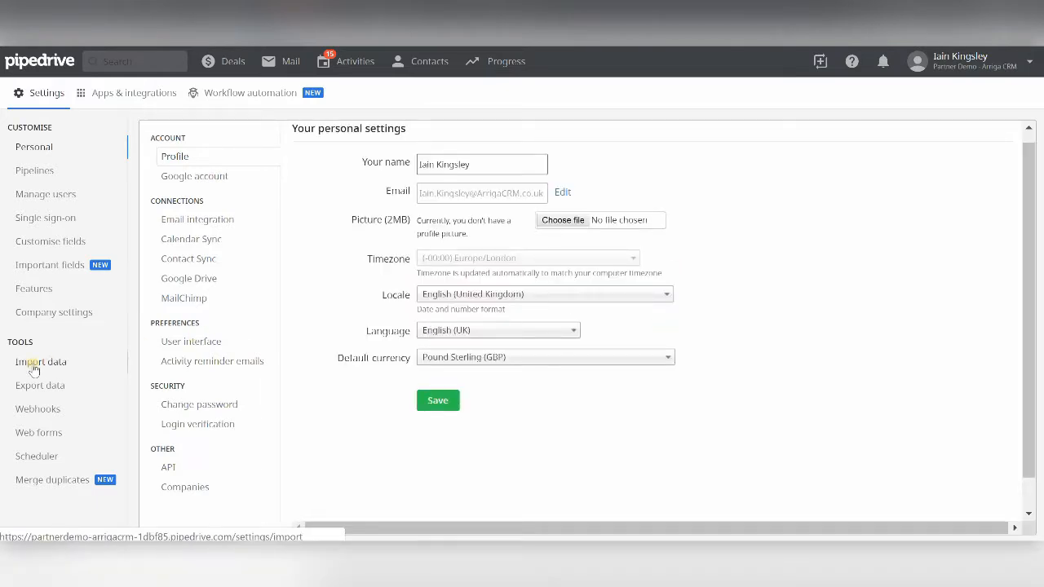
click(33, 364)
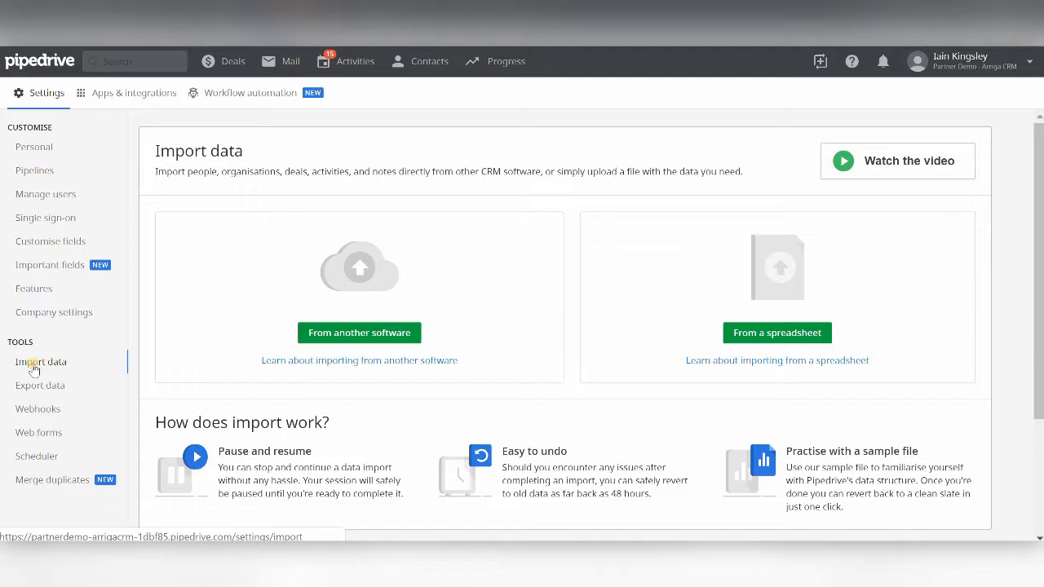
click(789, 333)
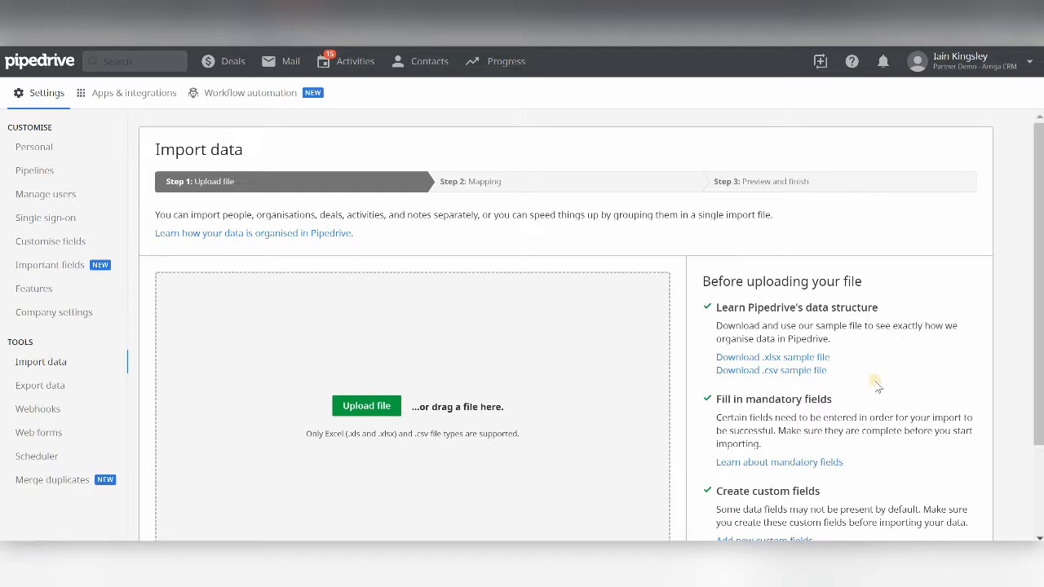
Review the source sheet's columns in Excel and upload PipedriveImport.xlsx from the Desktop's Pipedrive folder to the import
scroll(886, 416, down, 1)
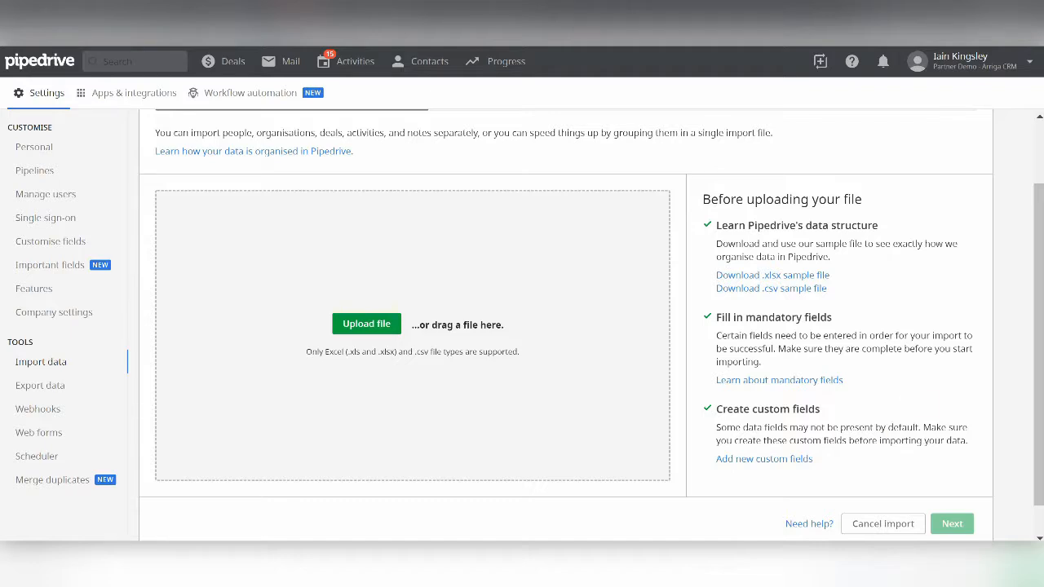
click(663, 555)
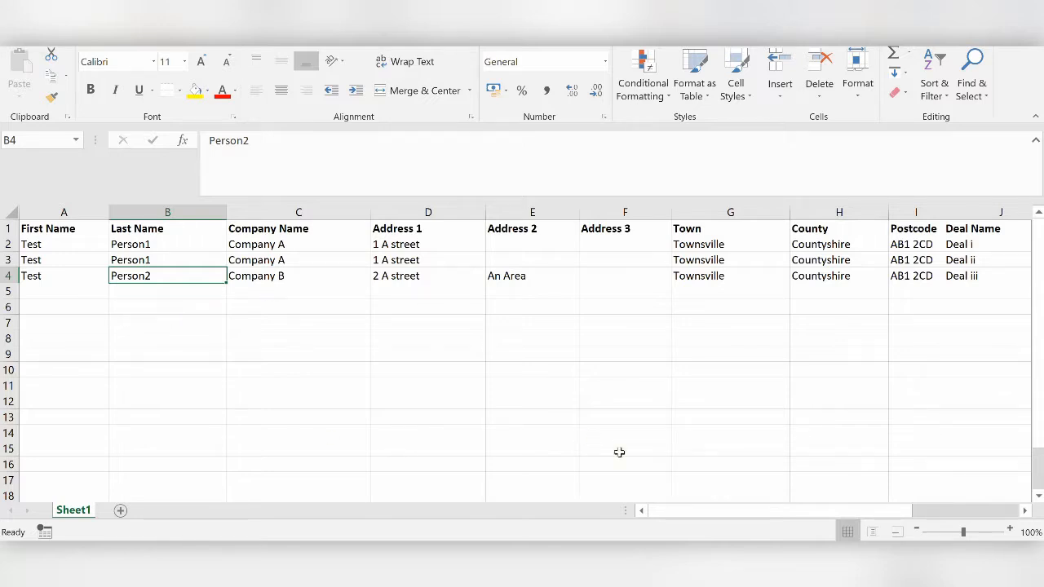
drag(731, 519, 670, 512)
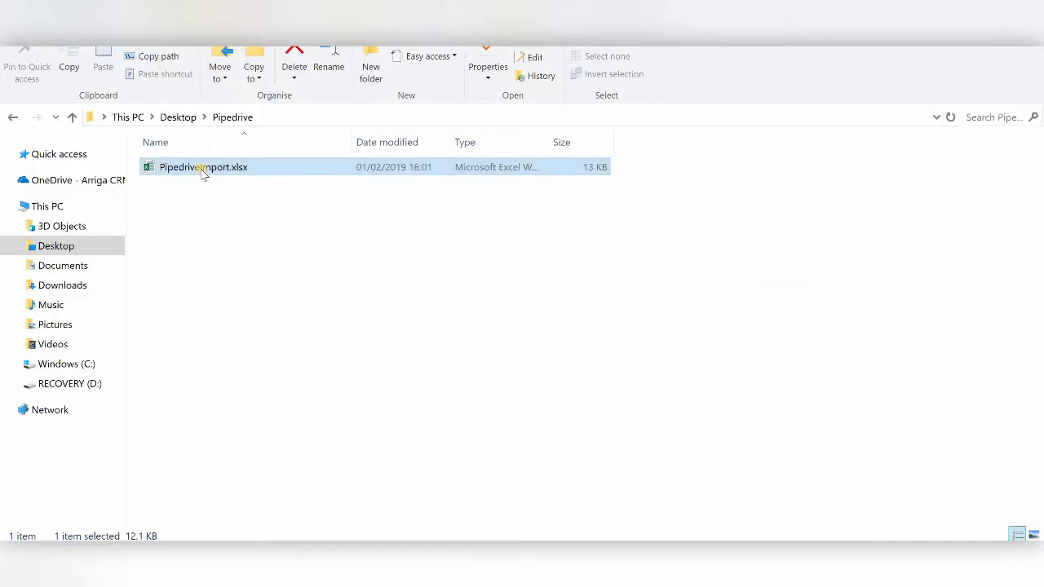
drag(203, 168, 468, 361)
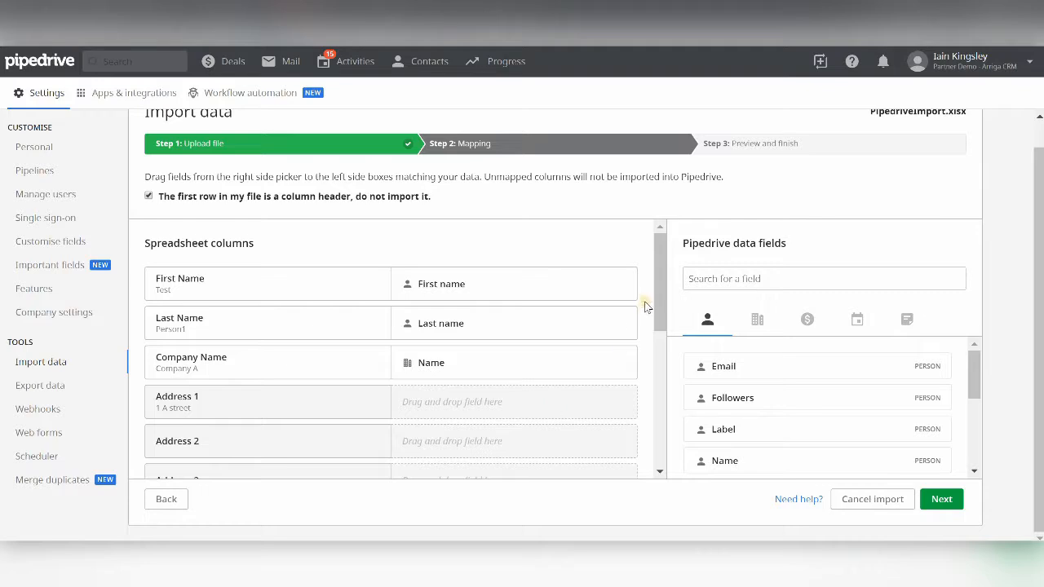
Map Address 1 to the organisation's Street/road name field and Address 2 to District/sublocality
drag(662, 304, 662, 354)
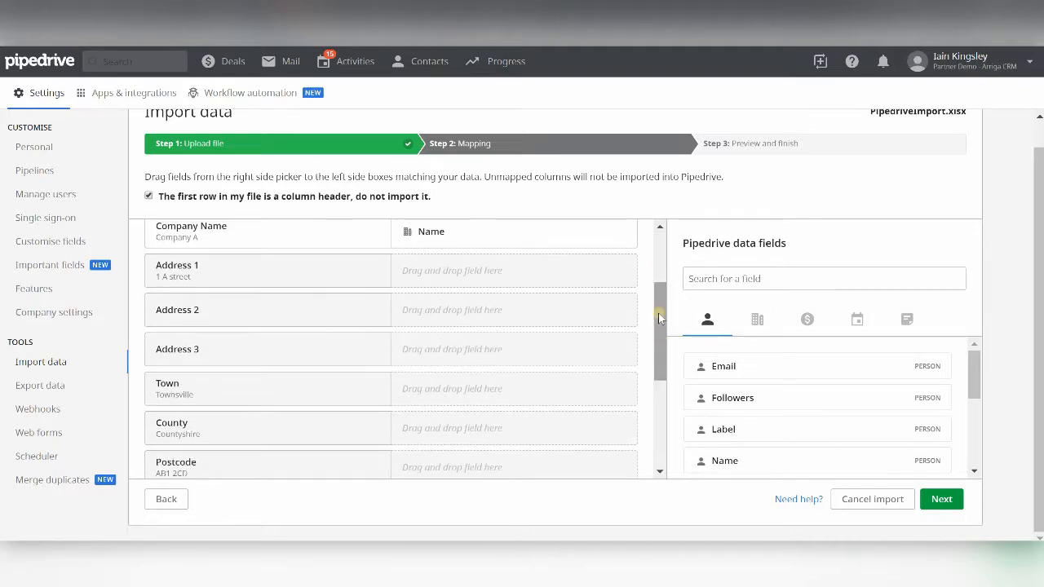
click(758, 322)
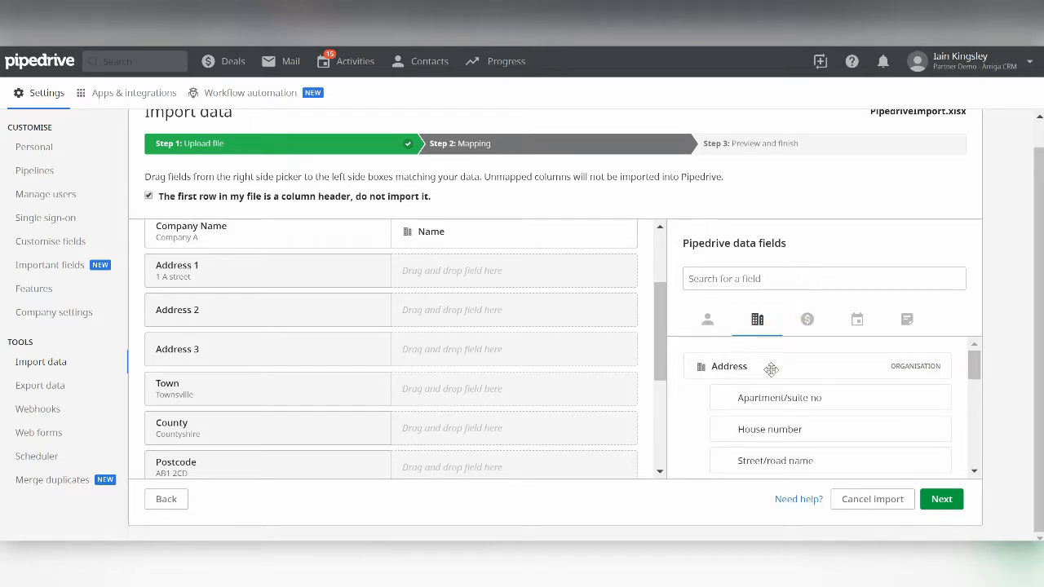
drag(975, 374, 975, 386)
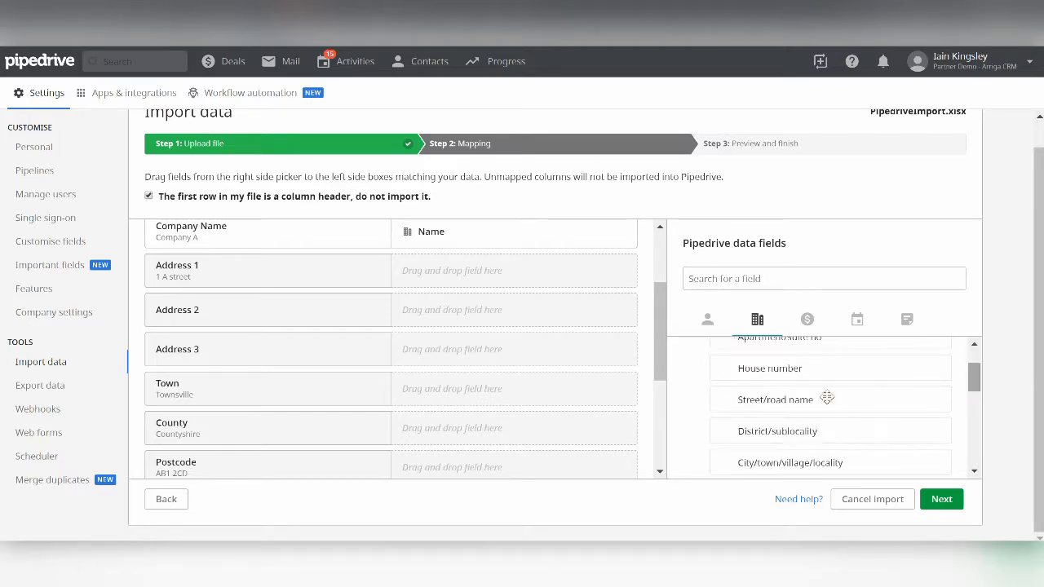
drag(805, 399, 470, 274)
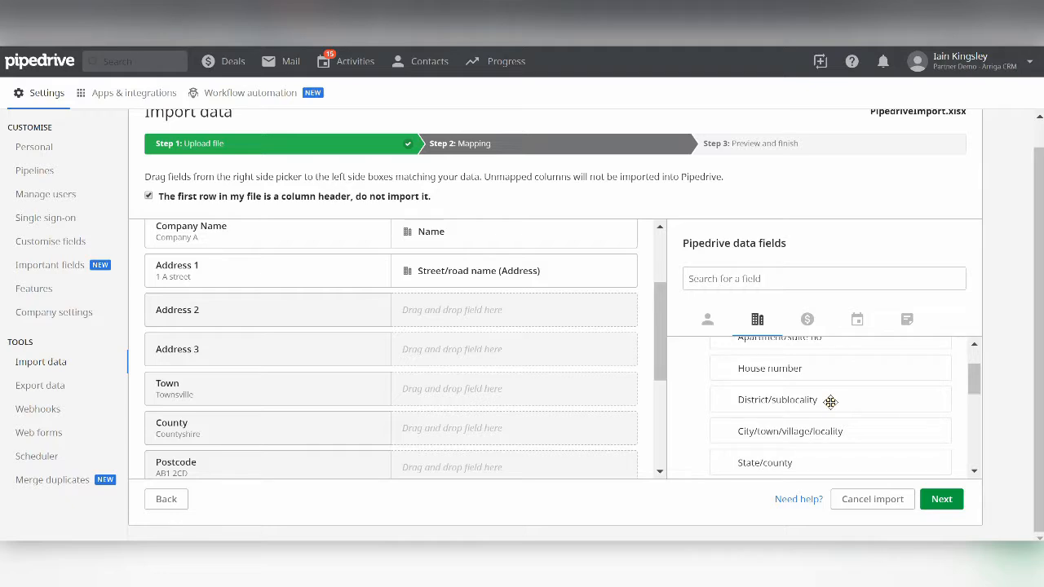
drag(831, 401, 530, 308)
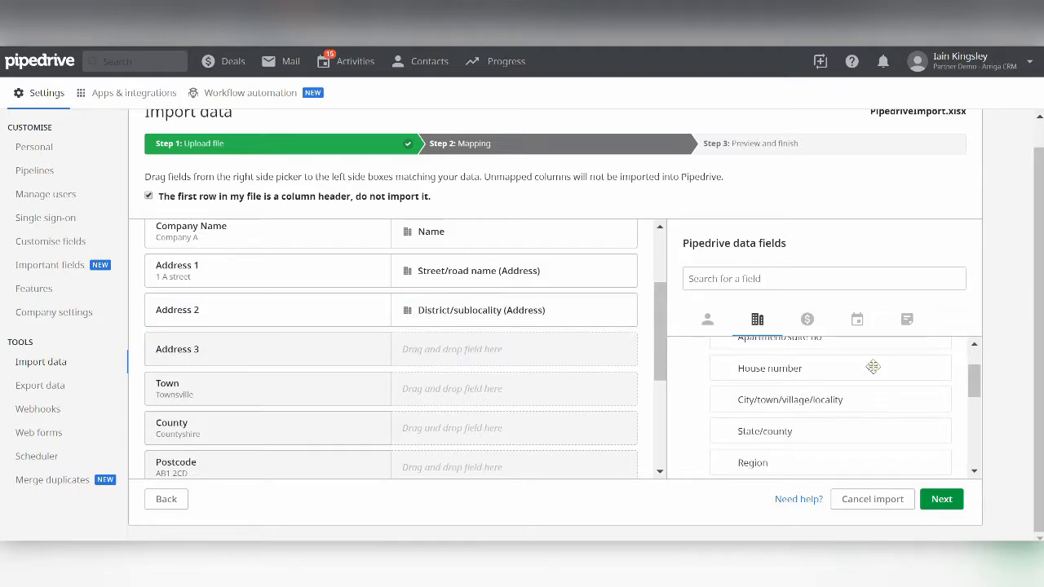
Map Town to the organisation's City/town/village/locality field, County to State/county and Postcode to ZIP/Postal code
drag(843, 406, 575, 388)
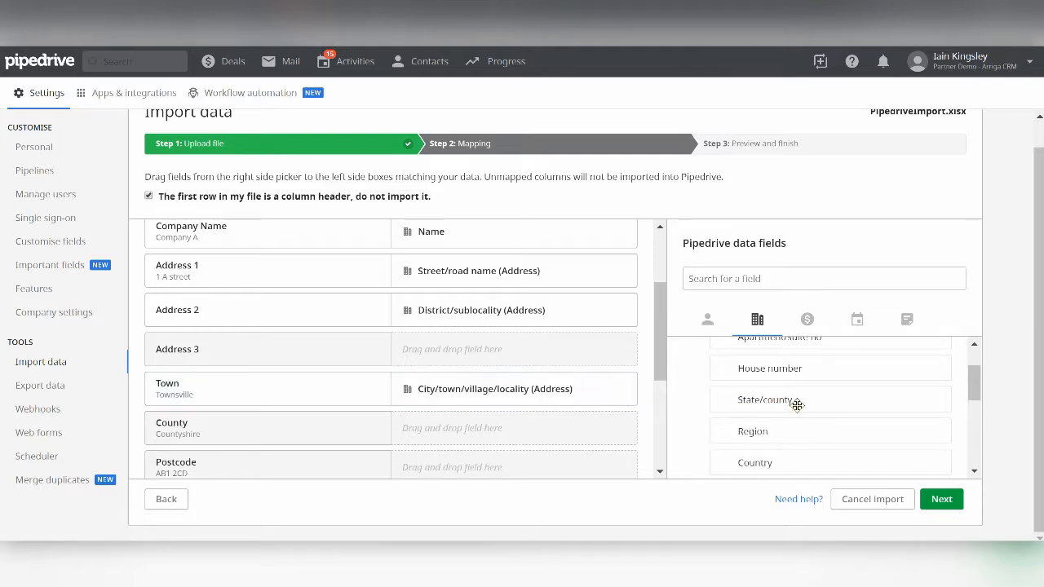
drag(797, 405, 541, 425)
drag(779, 465, 551, 457)
Map the Deal Name column to the deal's Title field
drag(660, 306, 664, 392)
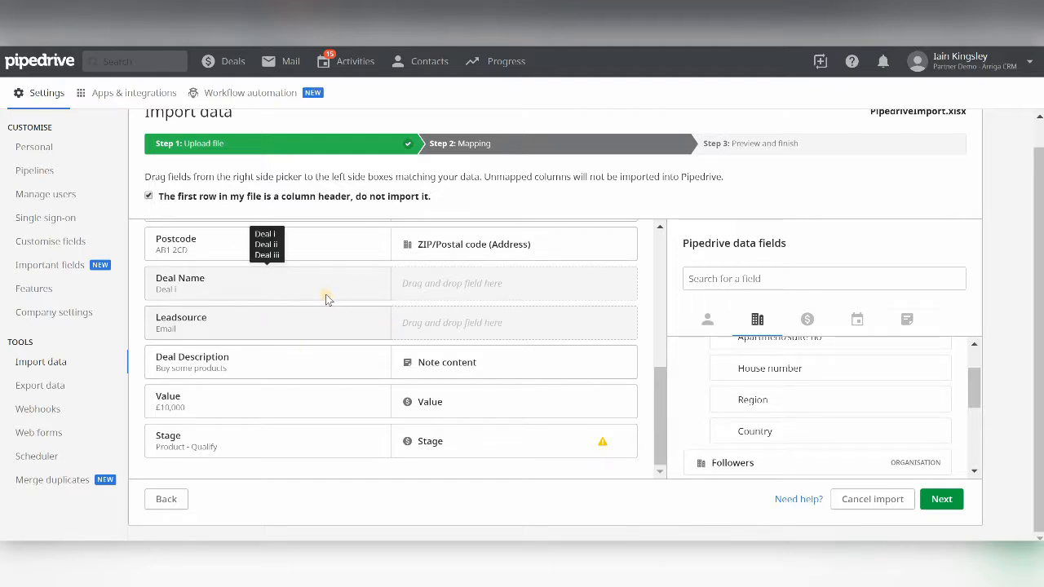
click(808, 320)
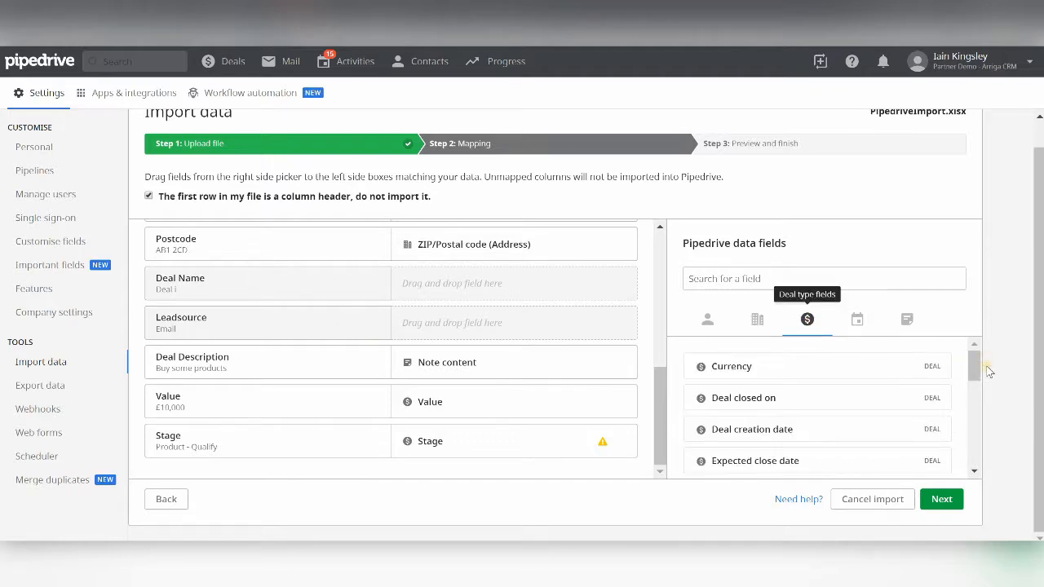
drag(977, 372, 975, 448)
drag(762, 421, 488, 286)
Map the Leadsource column to the deal's Lead source field, then check and save its option value mapping
drag(974, 441, 974, 425)
drag(975, 418, 974, 396)
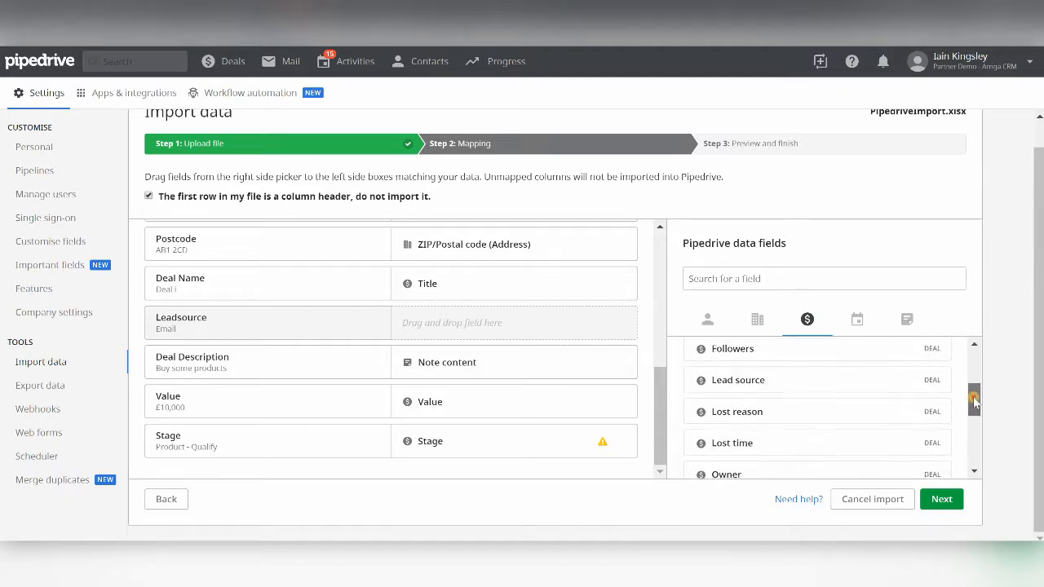
drag(826, 401, 457, 323)
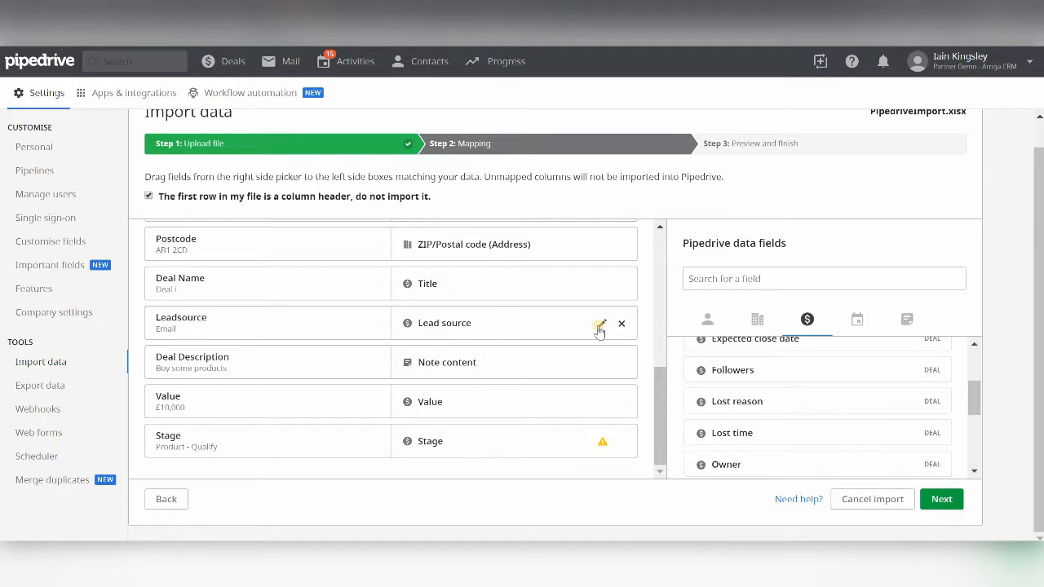
click(599, 326)
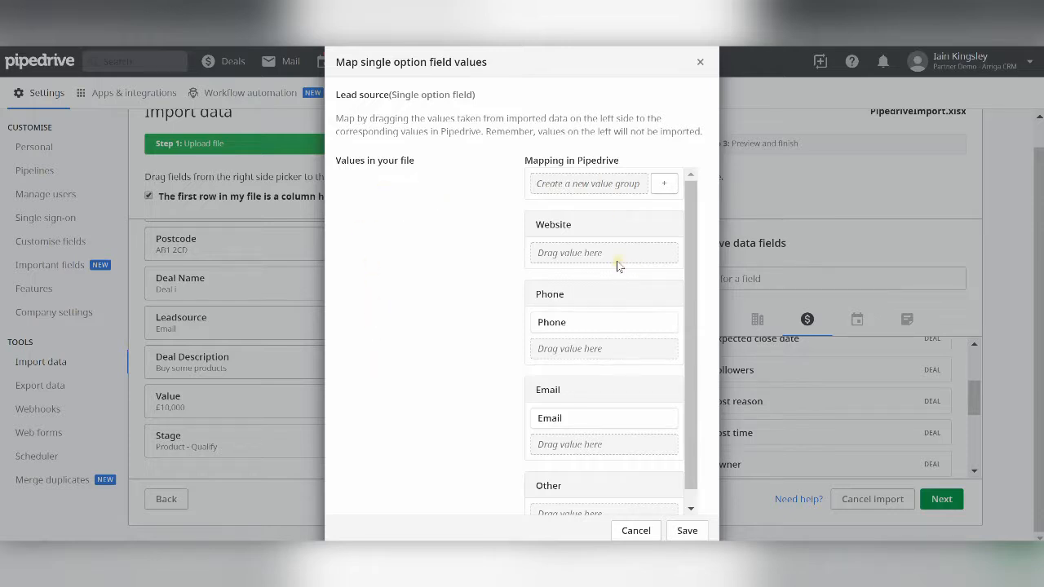
drag(690, 250, 689, 273)
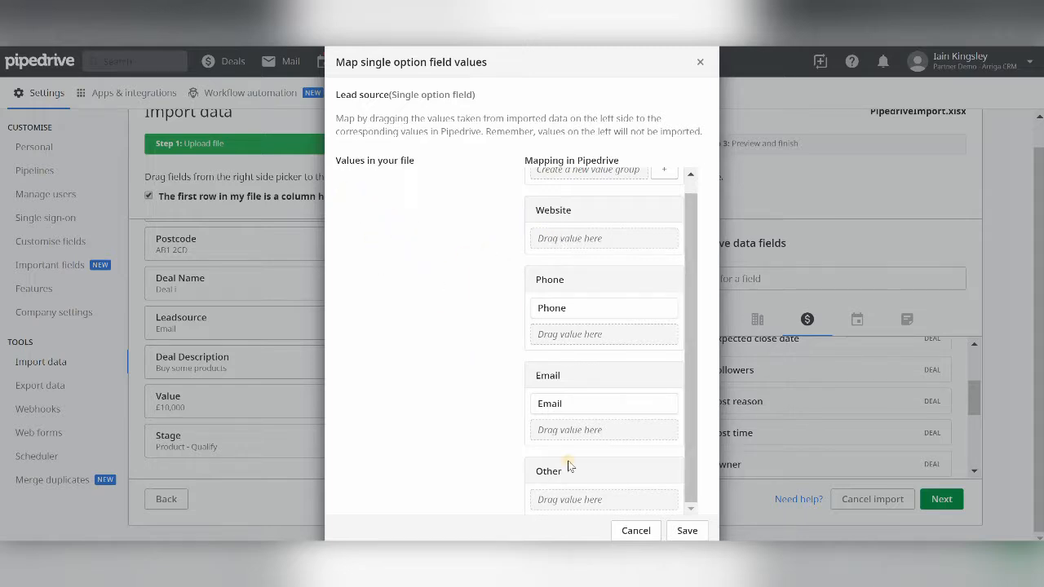
click(688, 531)
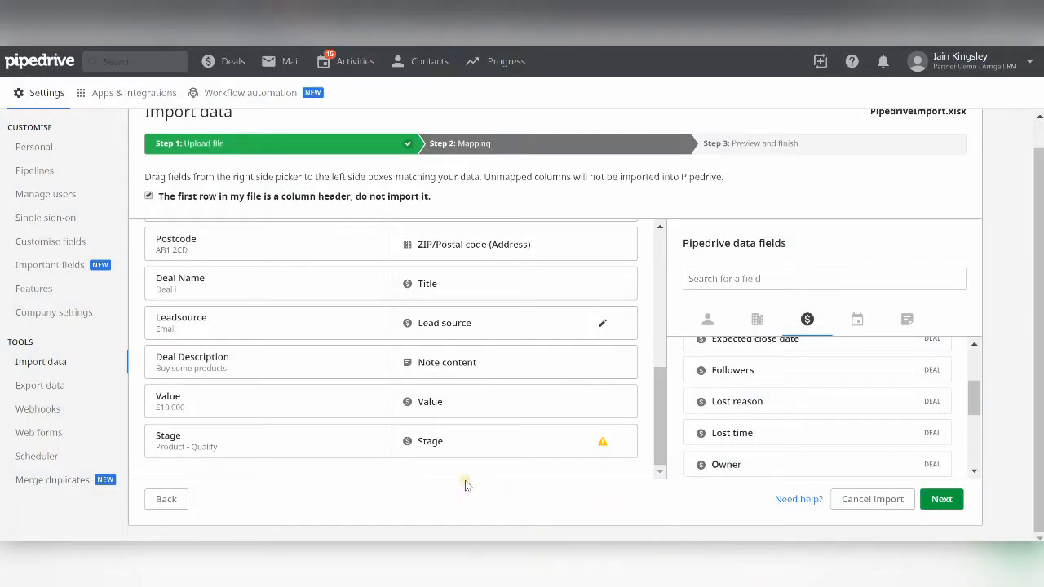
In the deal stage mapping, assign Services - Discovery to Discovery xxx and Services - Negotiation to Contract, both in the Services Pipeline
mouse_move(235, 447)
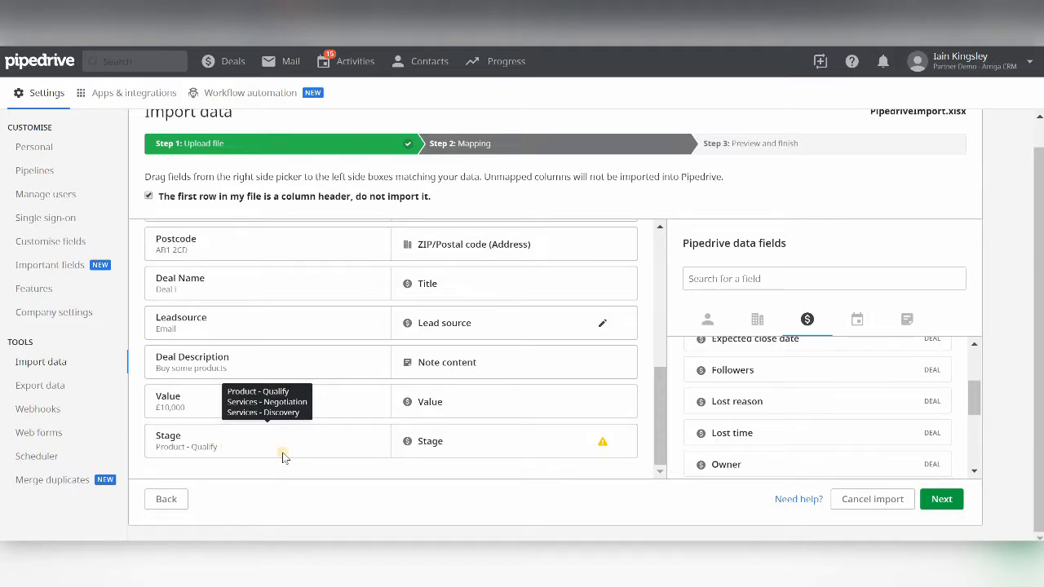
click(603, 443)
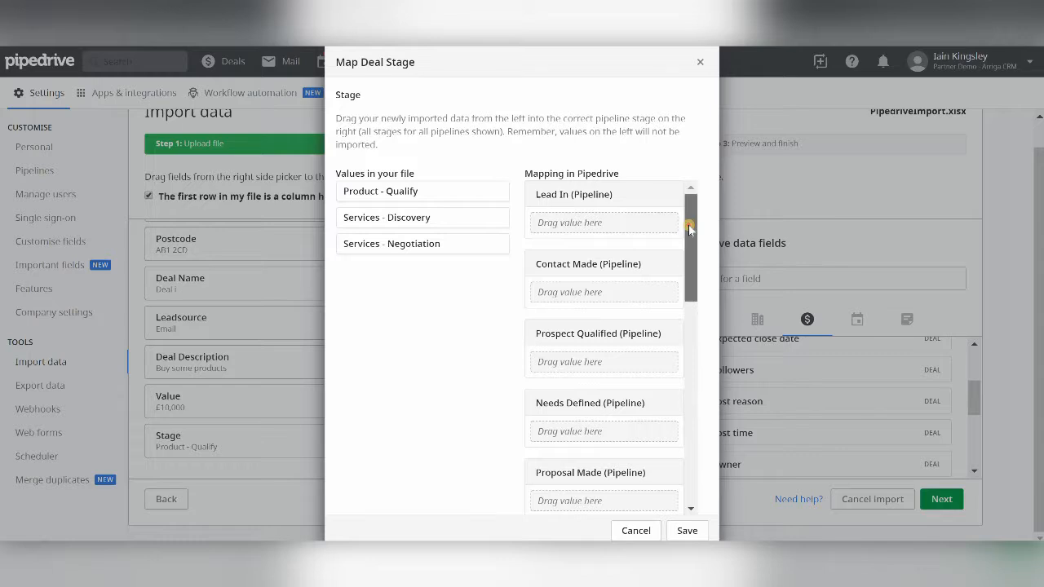
drag(690, 233, 690, 213)
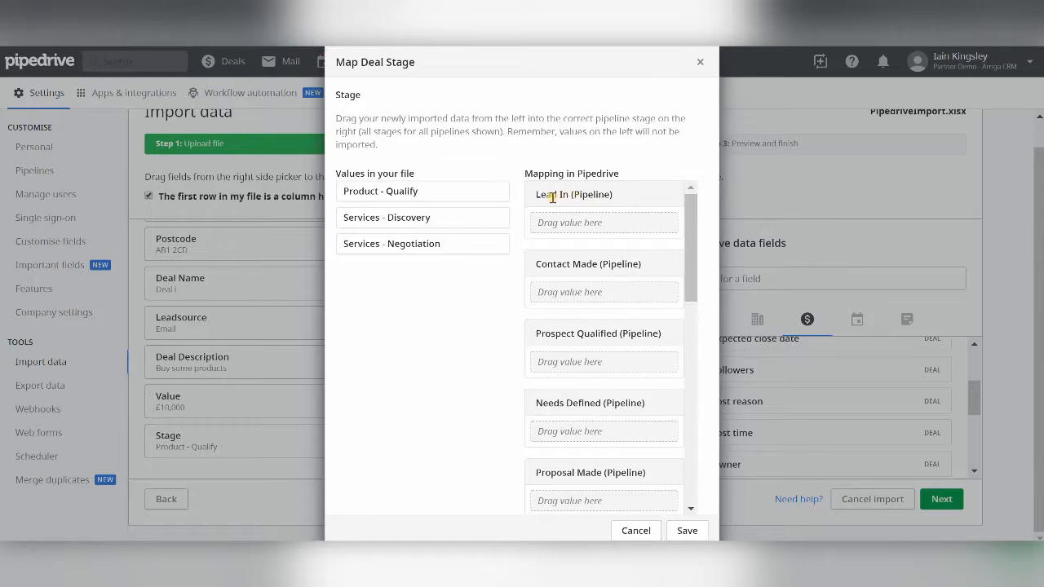
drag(690, 228, 664, 411)
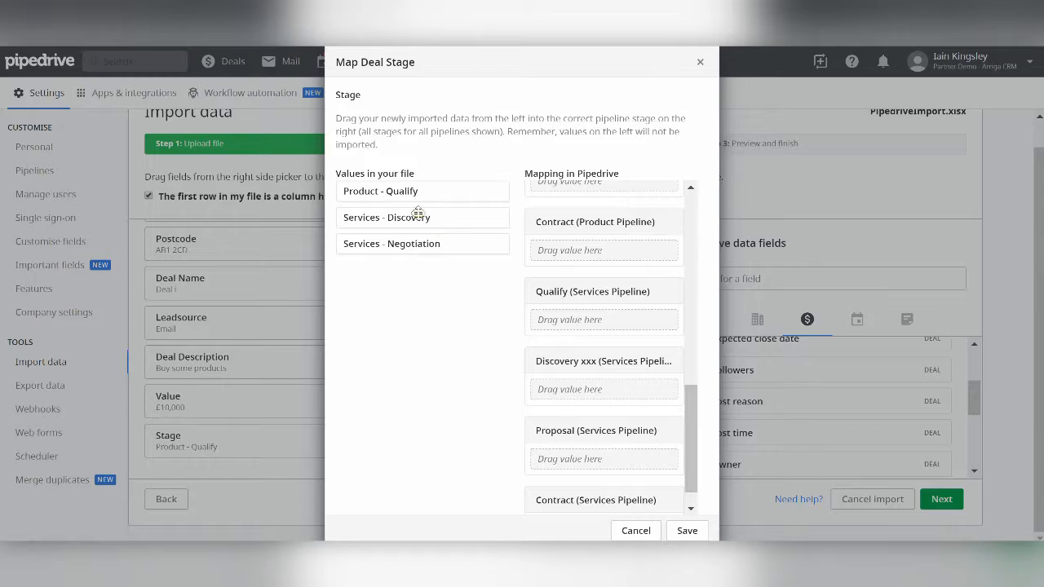
drag(398, 217, 580, 384)
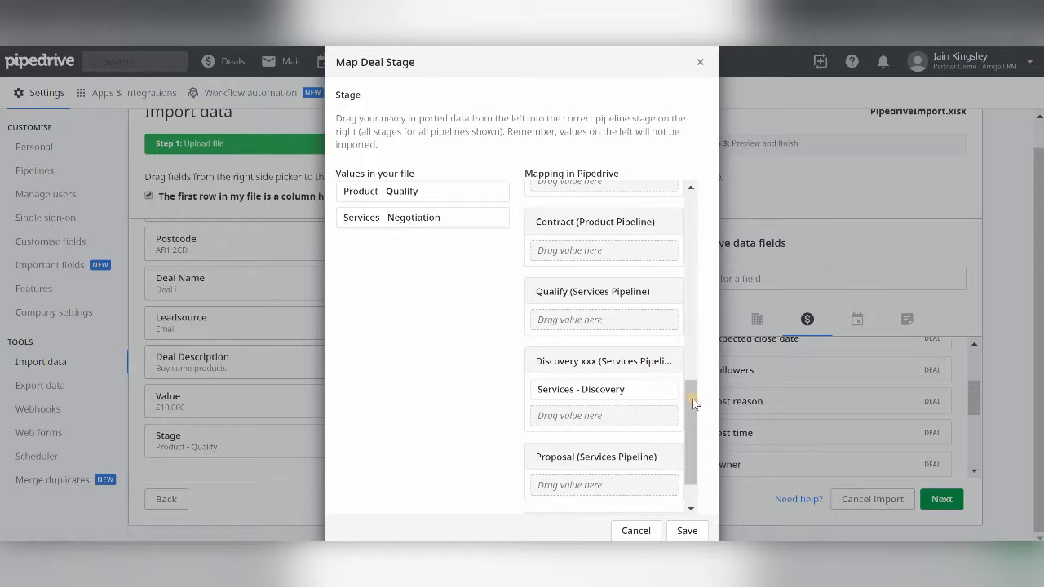
drag(692, 392, 692, 415)
drag(396, 215, 600, 491)
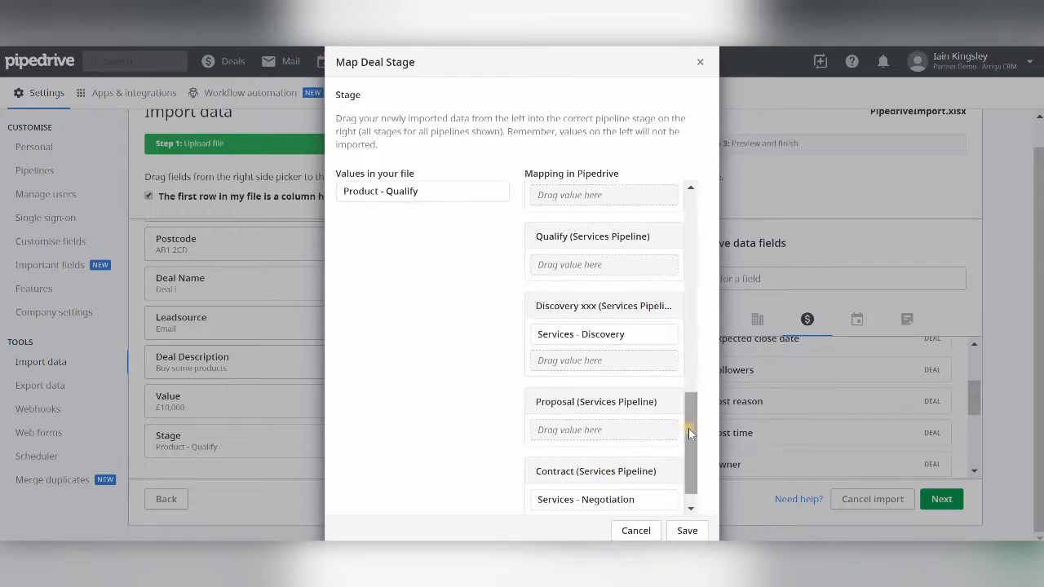
Assign Product - Qualify to the Product Pipeline's Qualification stage and save the deal stage mapping
drag(689, 433, 692, 341)
drag(407, 186, 557, 272)
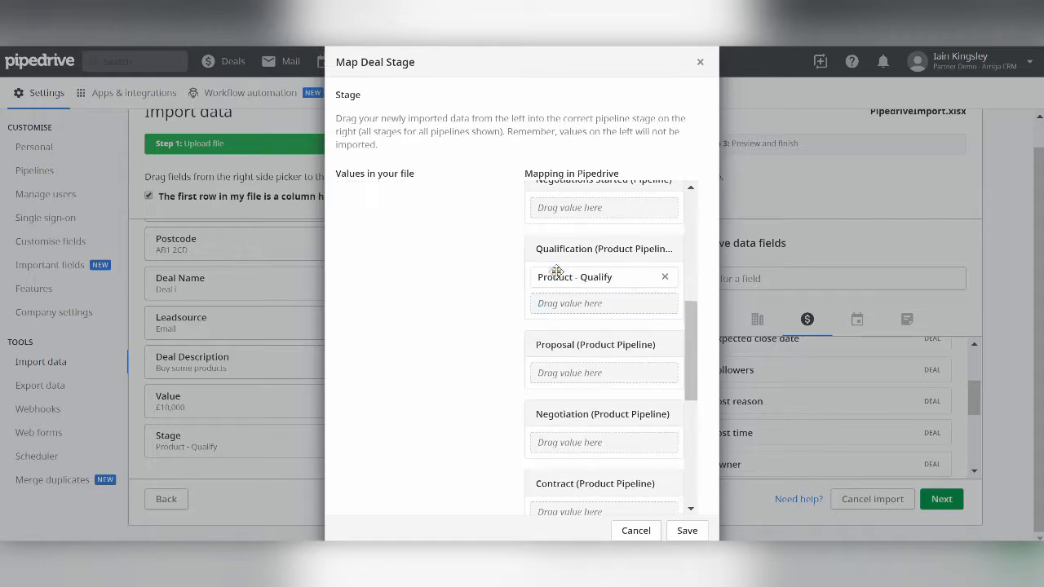
click(686, 532)
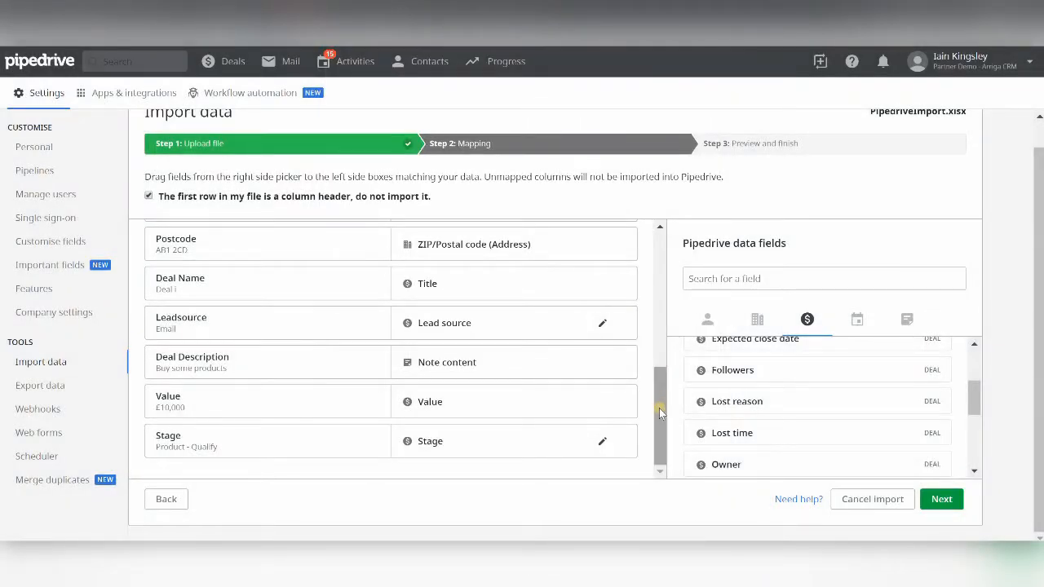
Check the column mappings, continue to the preview stage and review the people, organisations, deals and notes listed there
scroll(659, 394, up, 5)
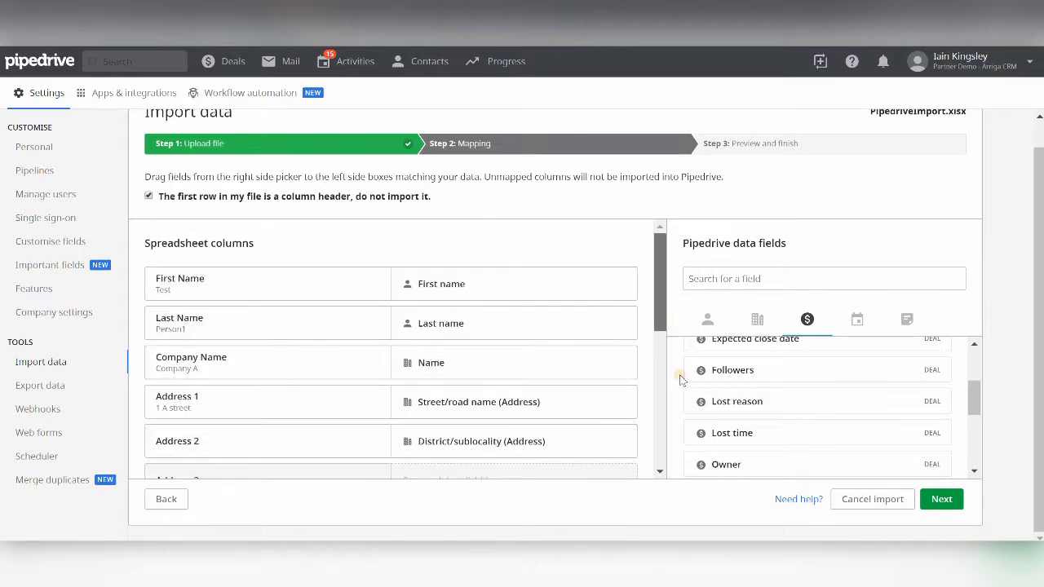
scroll(680, 384, down, 4)
scroll(517, 335, down, 1)
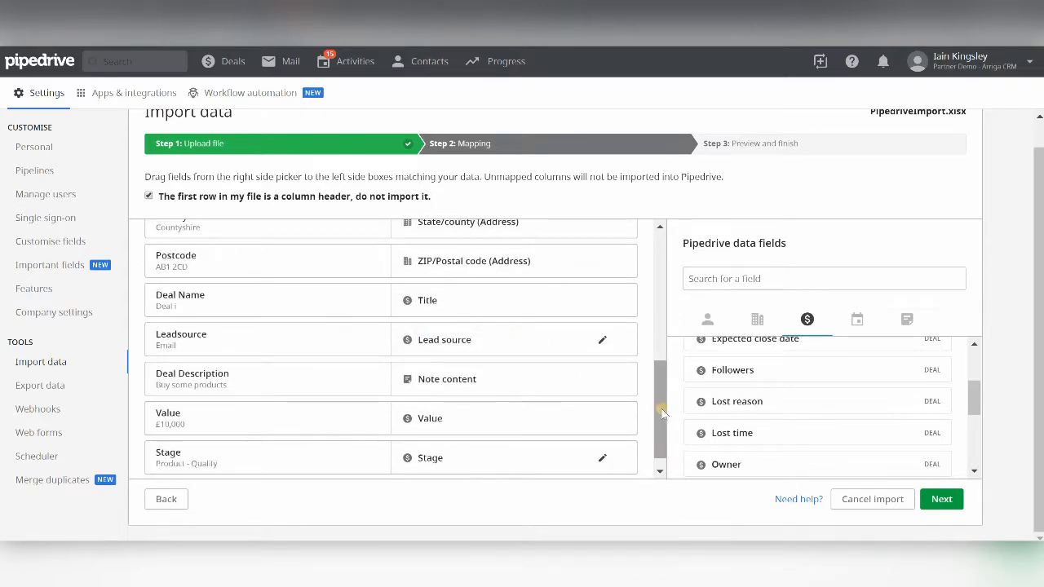
click(944, 501)
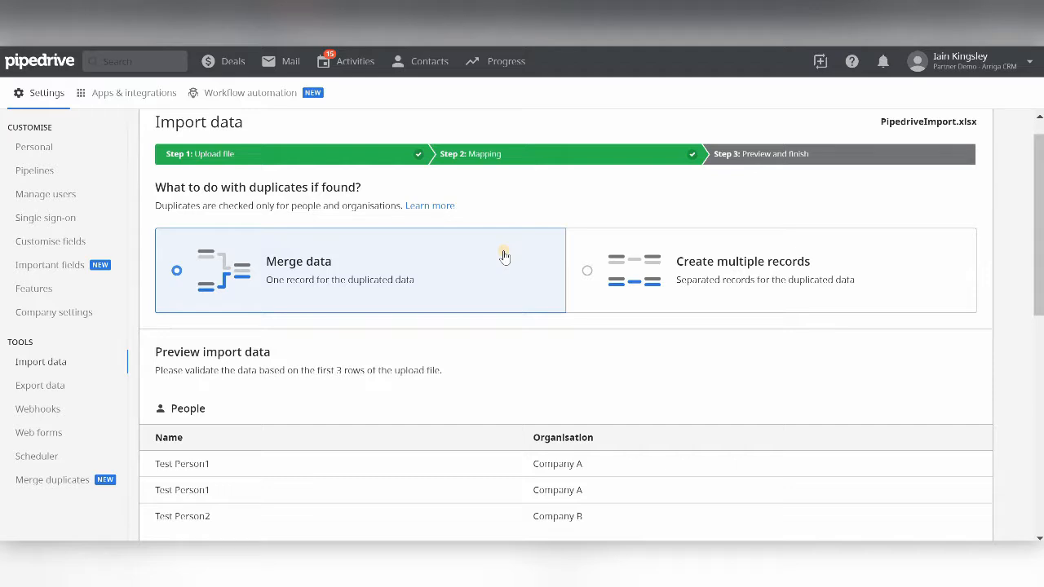
scroll(487, 266, down, 3)
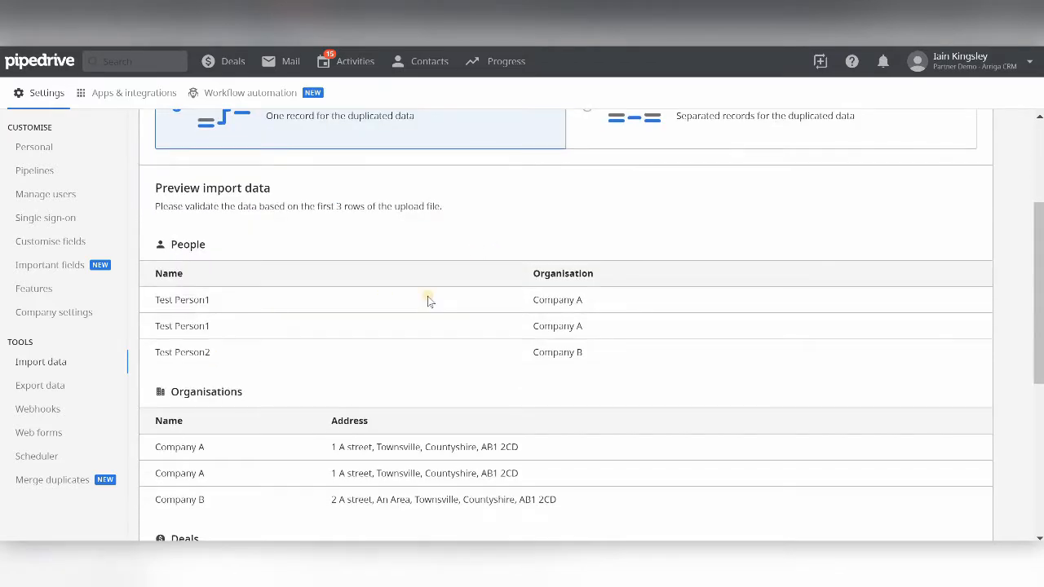
scroll(217, 334, down, 2)
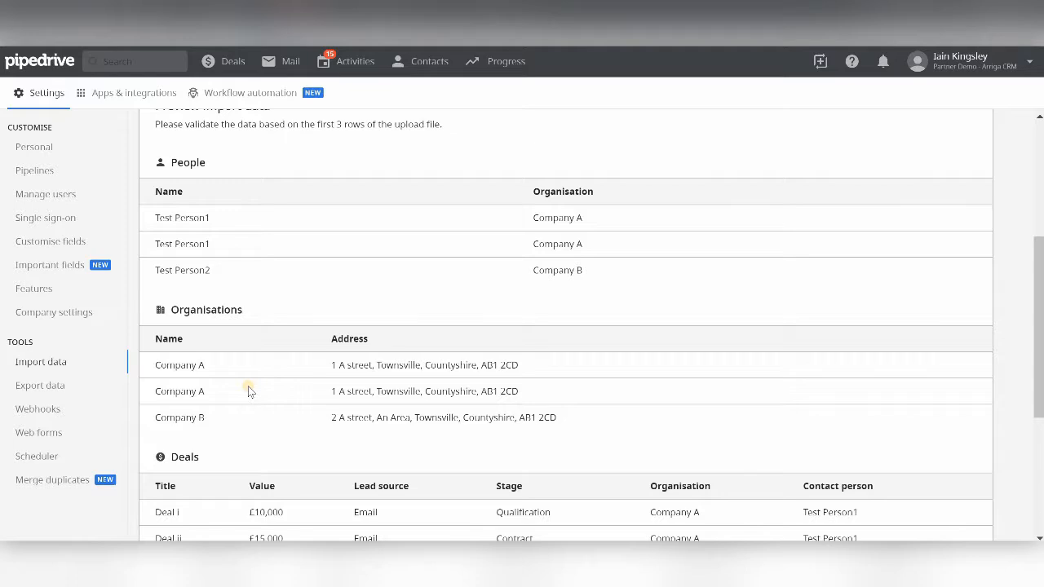
scroll(252, 381, down, 2)
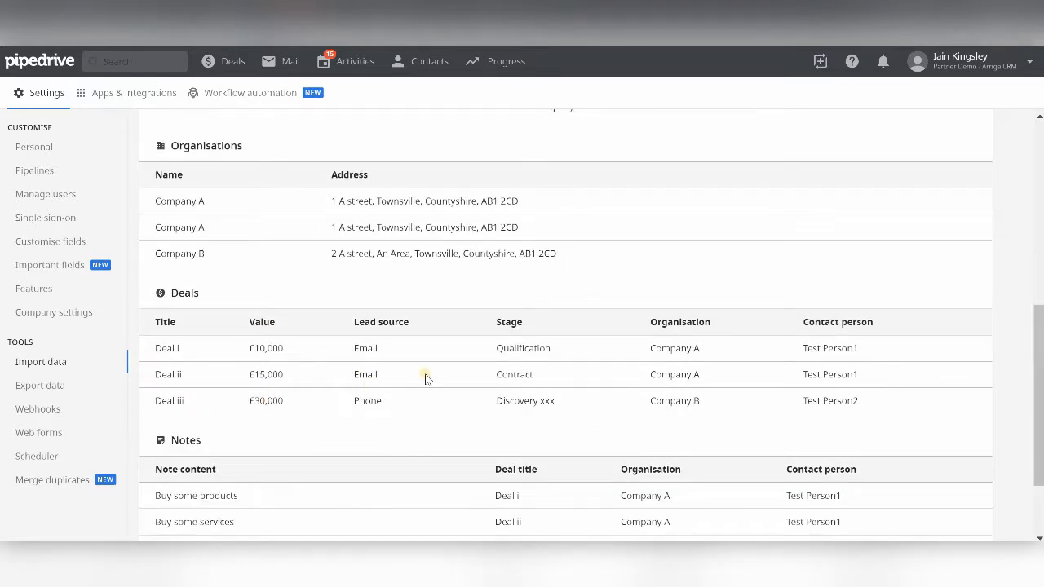
Review the remaining deals and notes in the import preview and start the import
scroll(428, 374, down, 2)
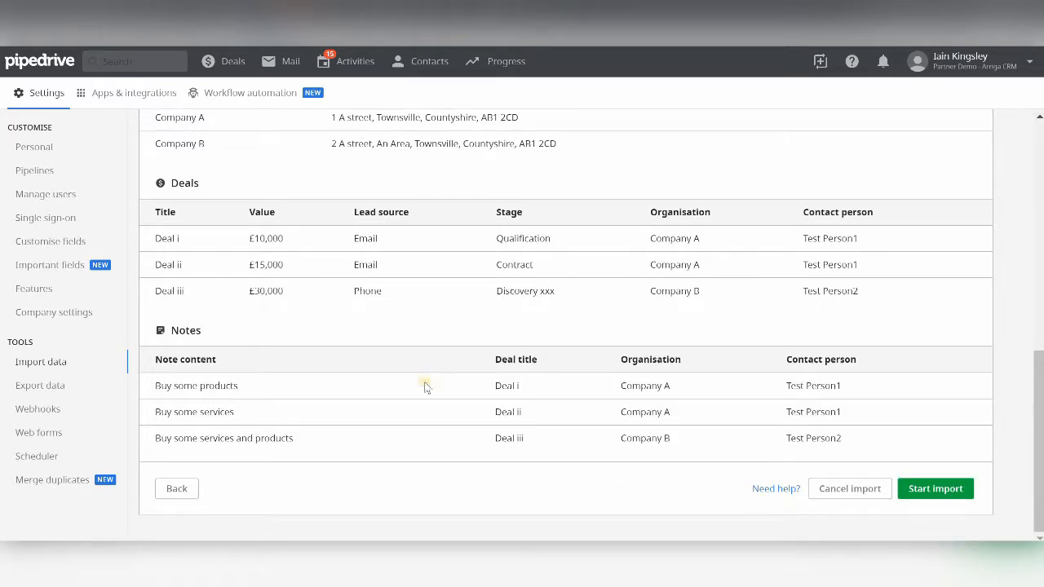
click(941, 495)
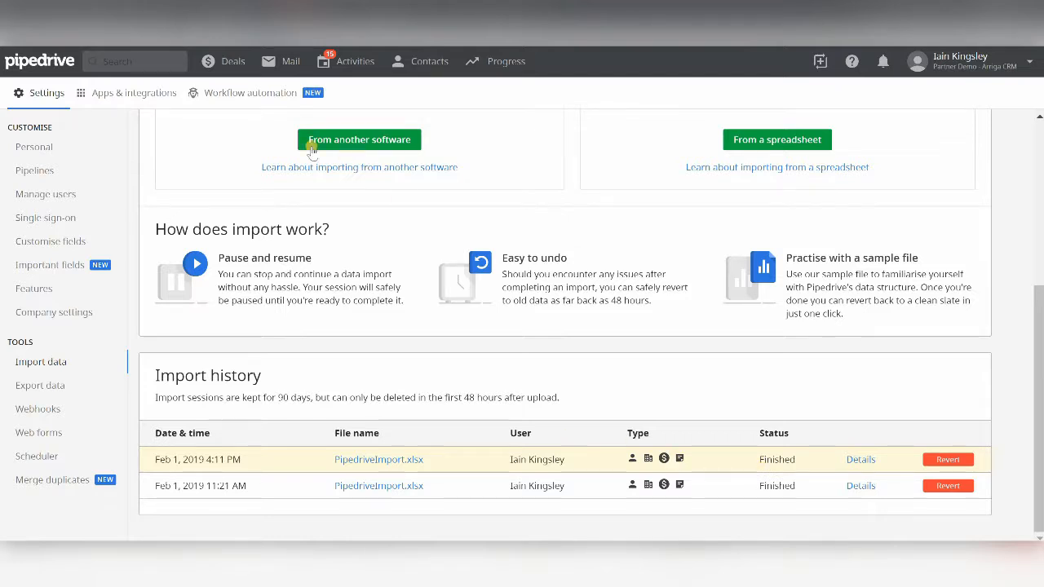
Check the imported deals in the Services Pipeline and Product Pipeline, and the imported organisations and people in the contact lists
click(229, 71)
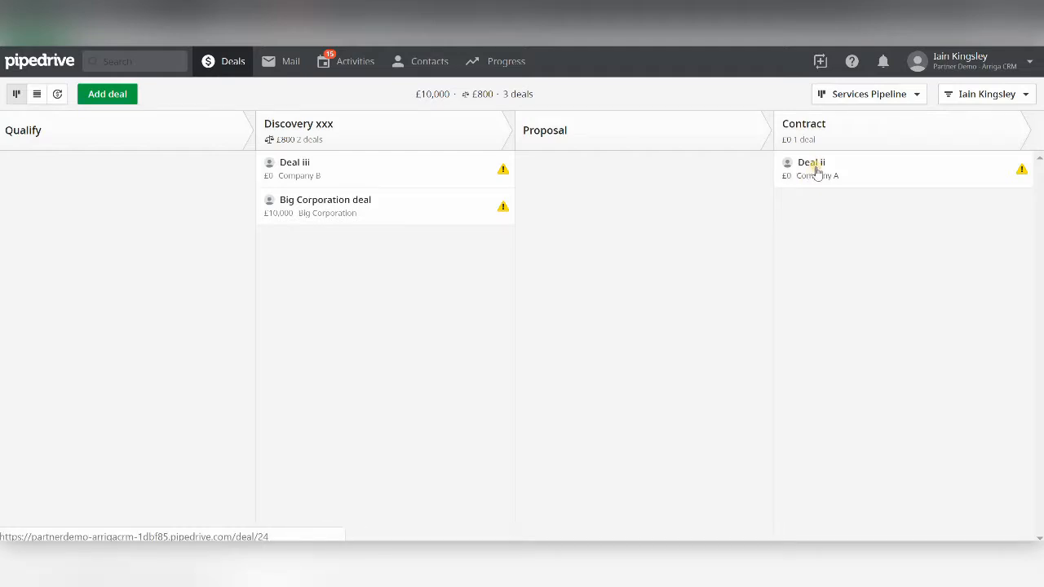
click(919, 94)
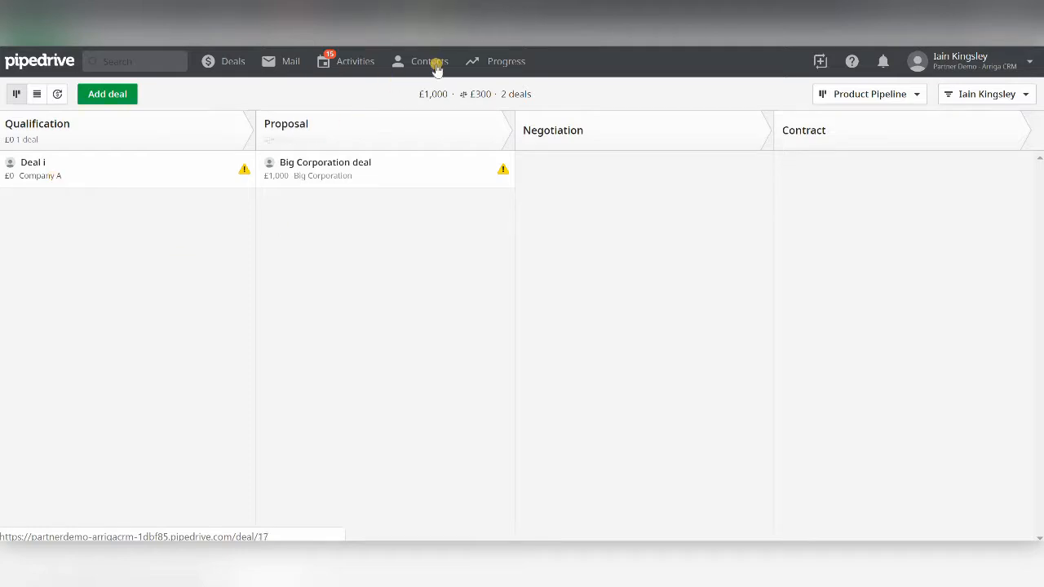
mouse_move(433, 74)
click(430, 114)
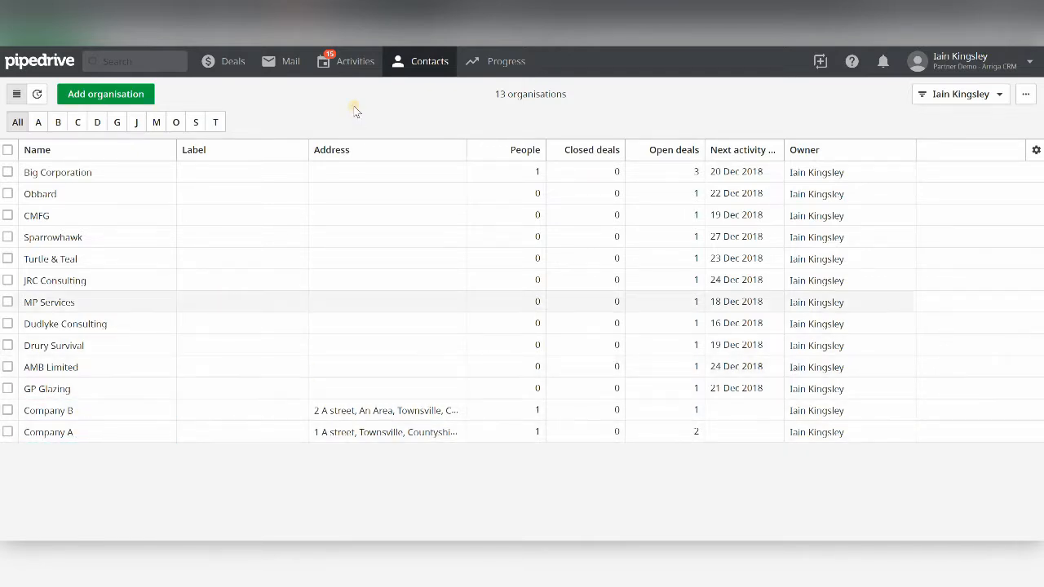
mouse_move(427, 68)
click(430, 96)
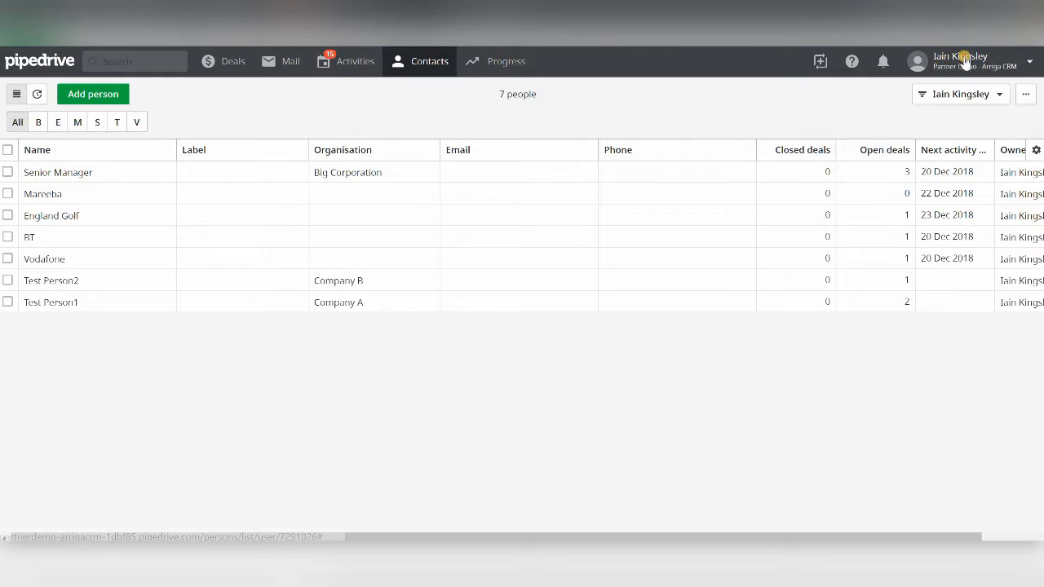
Revert the PipedriveImport.xlsx import of Feb 1, 2019 4:11 PM from the import history in the data import settings
click(940, 64)
click(927, 140)
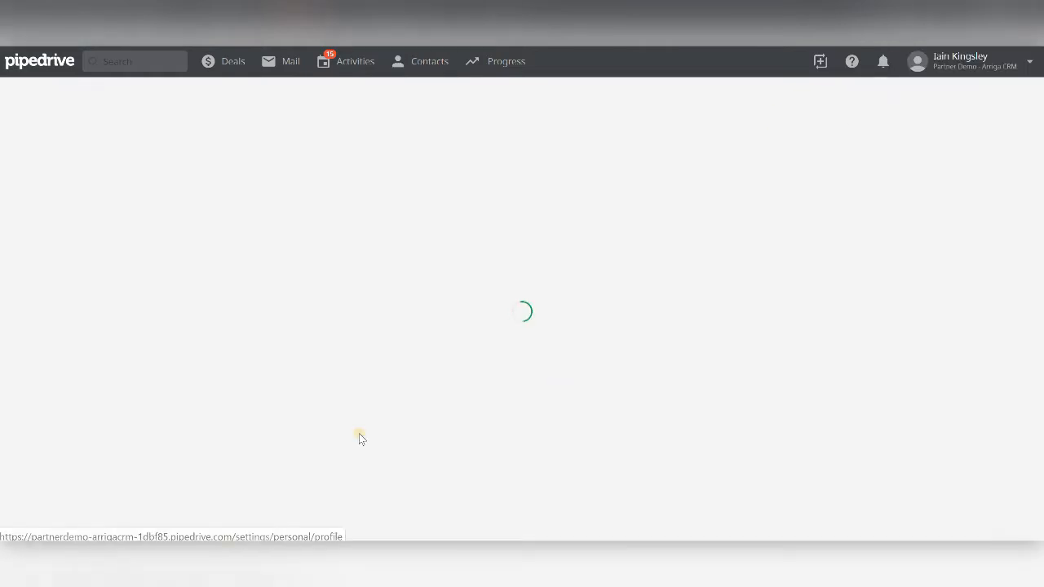
click(58, 365)
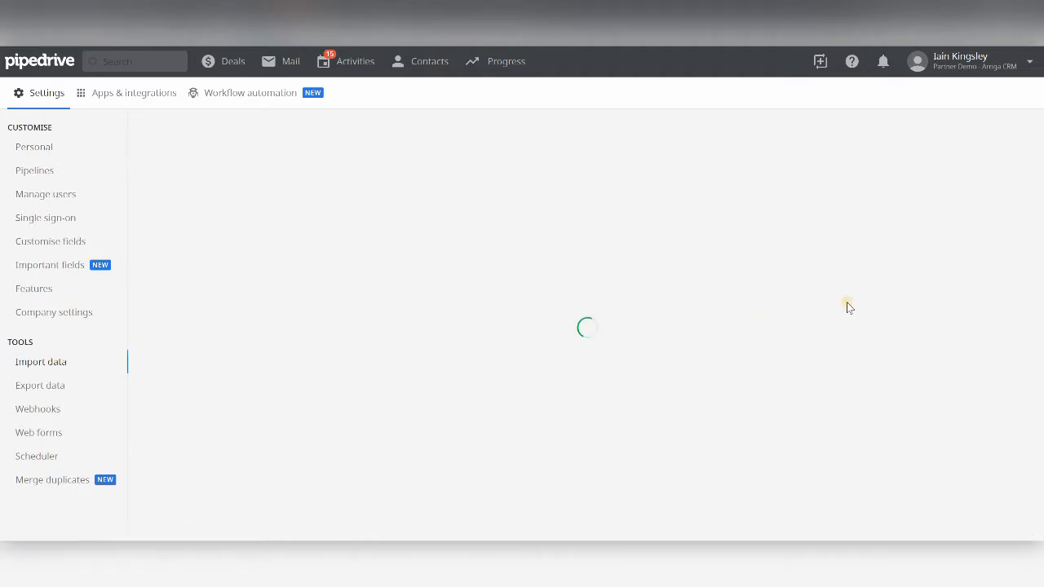
scroll(832, 310, down, 3)
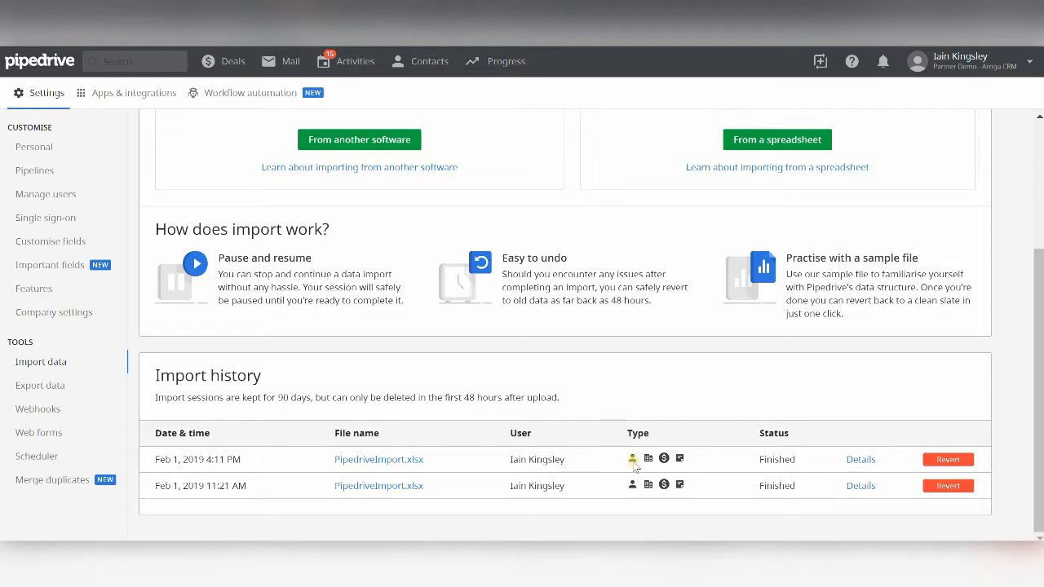
click(946, 461)
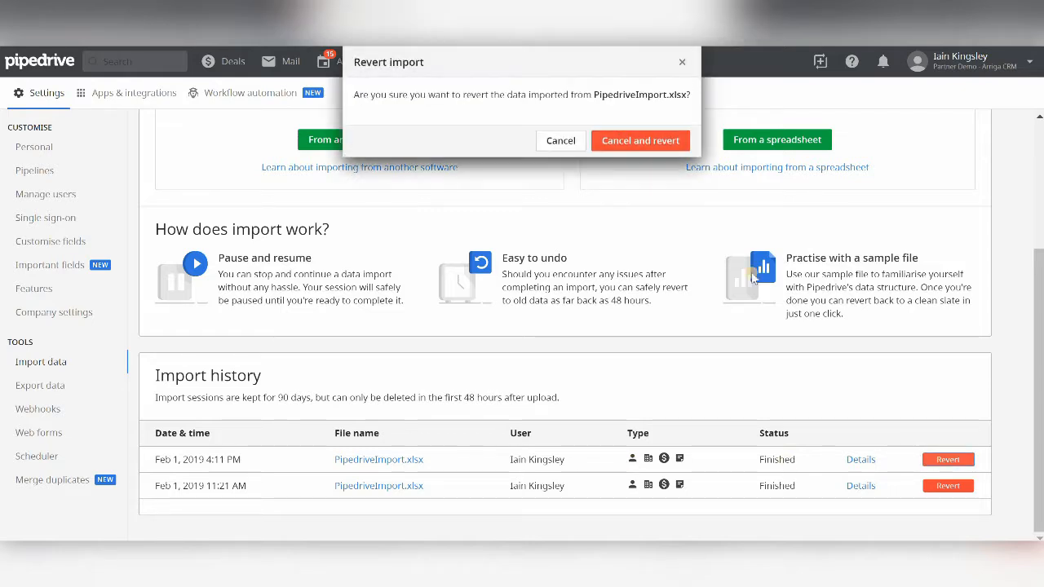
click(636, 146)
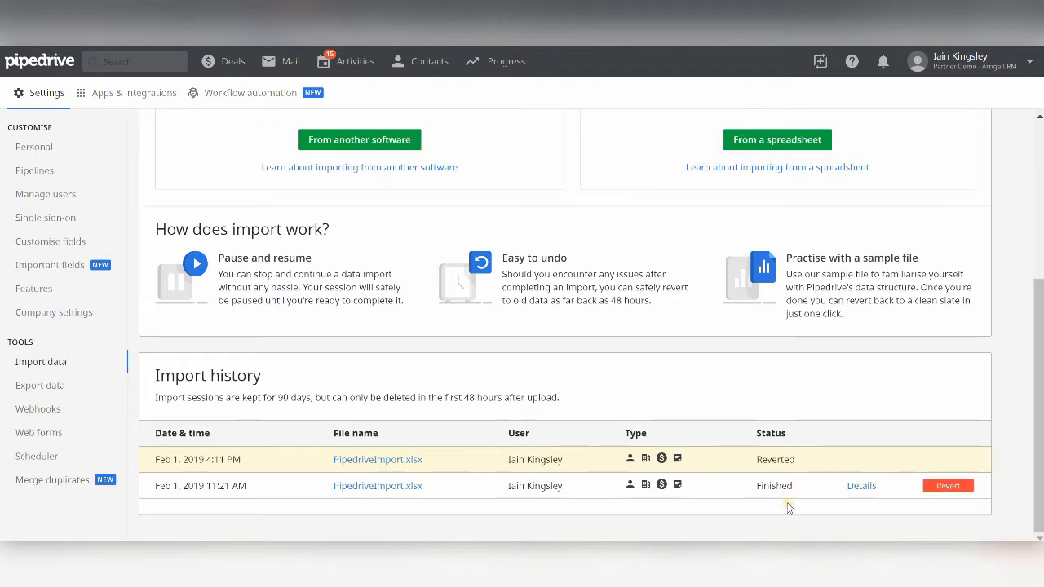
Return to the deals pipeline to check it after the reverted import
click(220, 67)
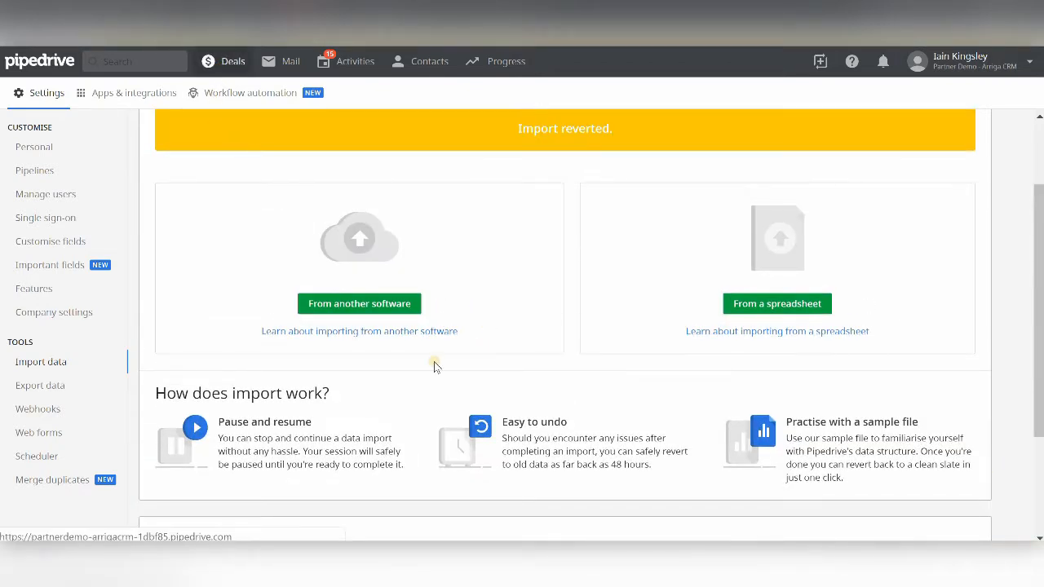